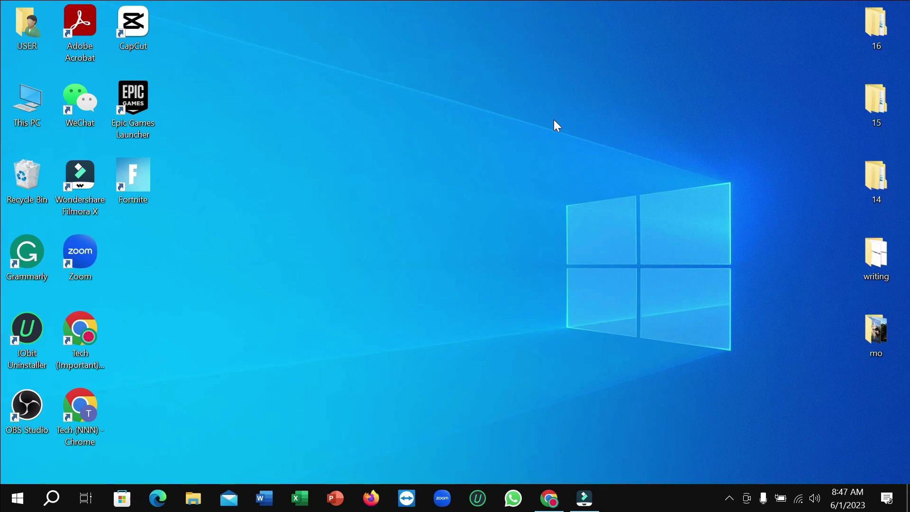
- Open the Windows Start menu from the taskbar to reach the Microsoft Store tile
click(8, 497)
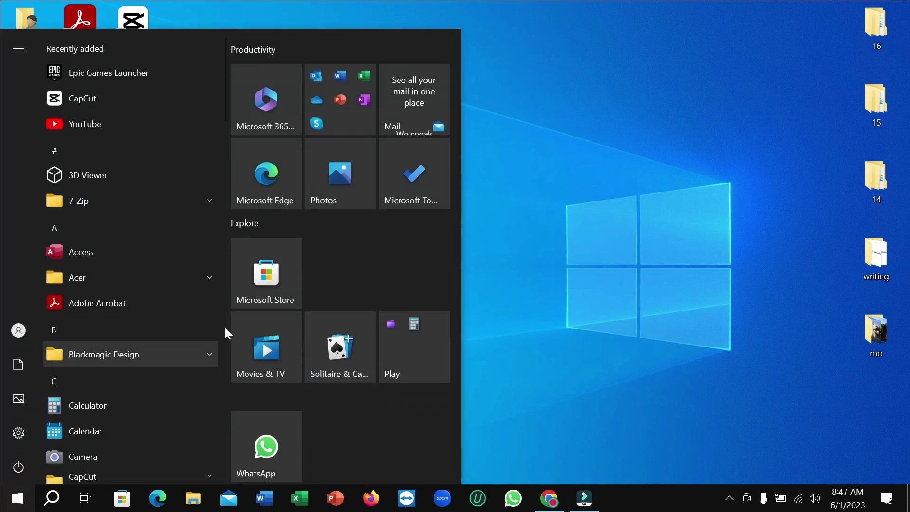
- Launch Microsoft Store from its Start menu tile to reach the Home page listings
click(273, 269)
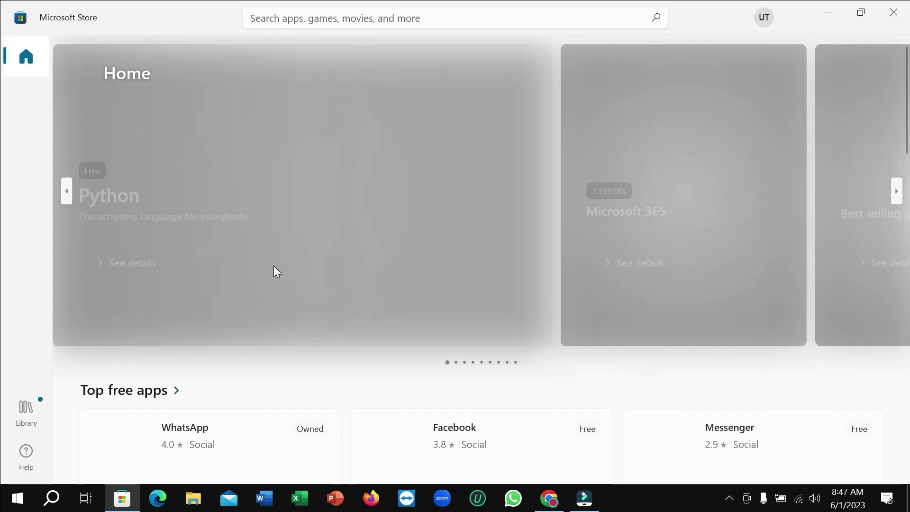
scroll(284, 393, down, 3)
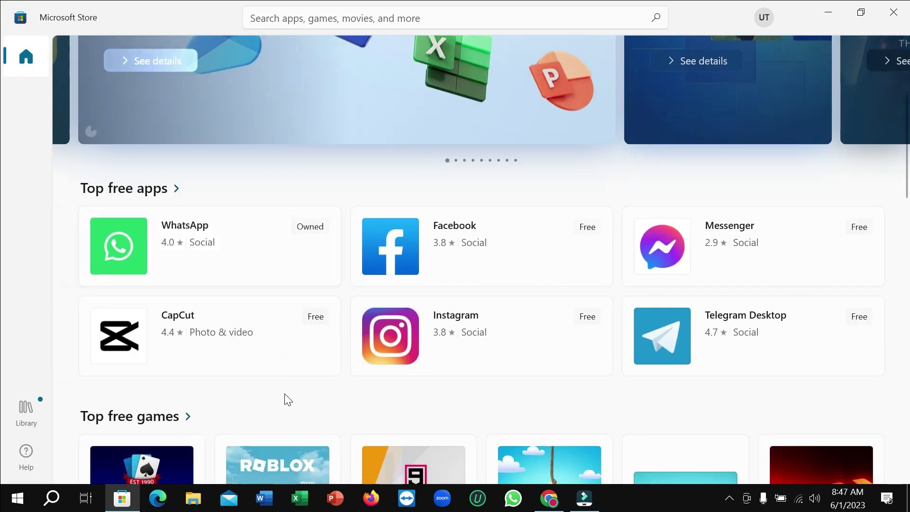
scroll(284, 399, down, 2)
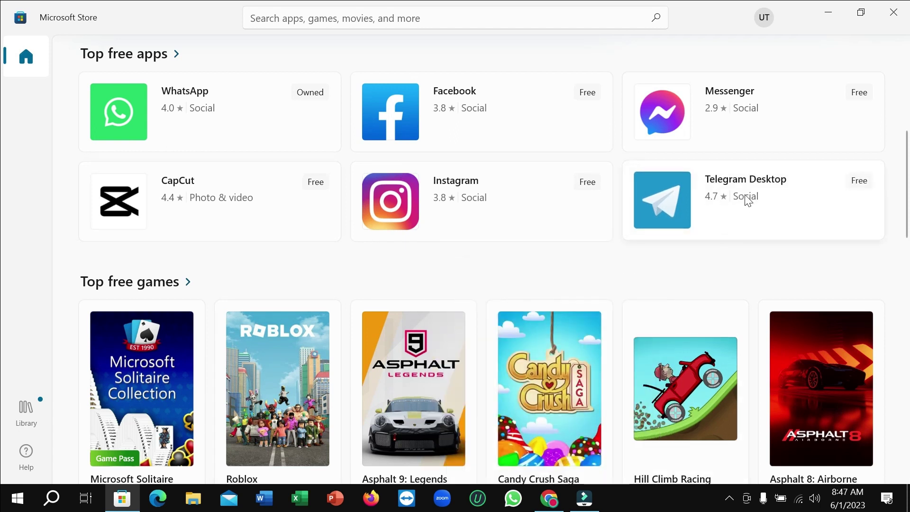
- Open Telegram Desktop's product page from the Top free apps listing
click(763, 203)
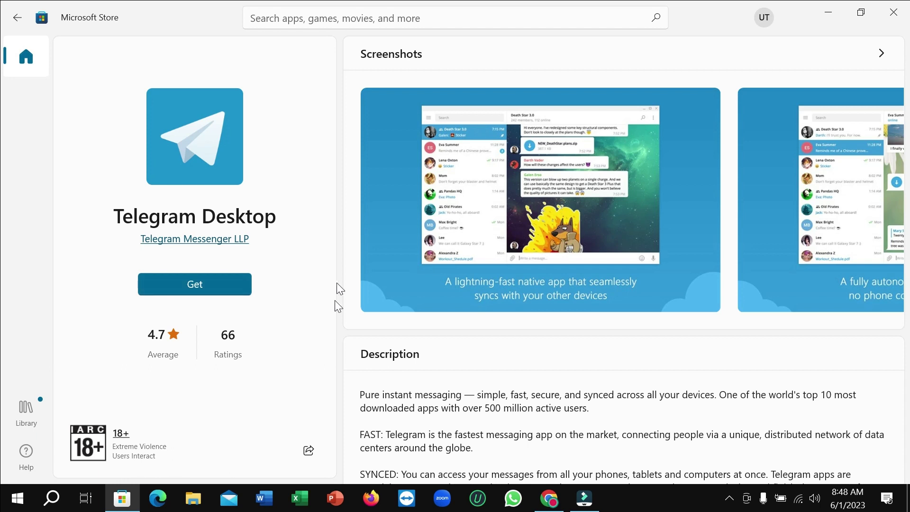
click(417, 19)
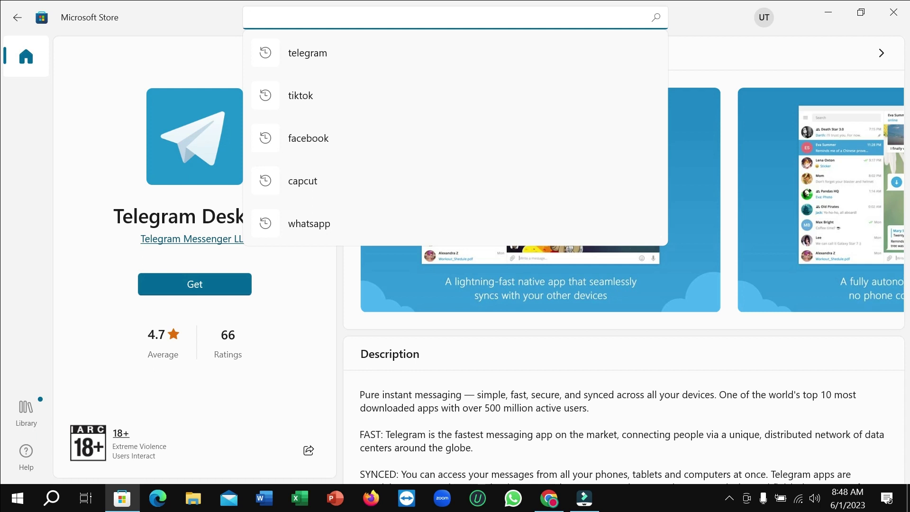
click(11, 271)
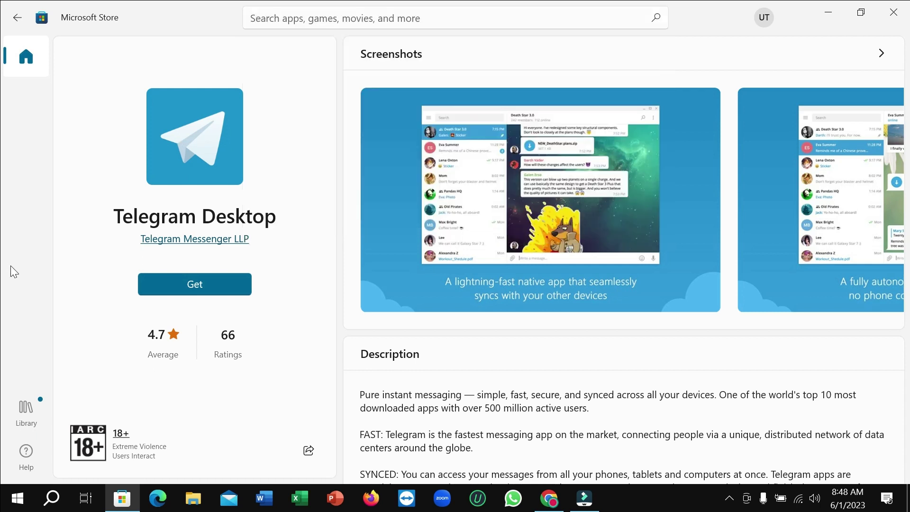